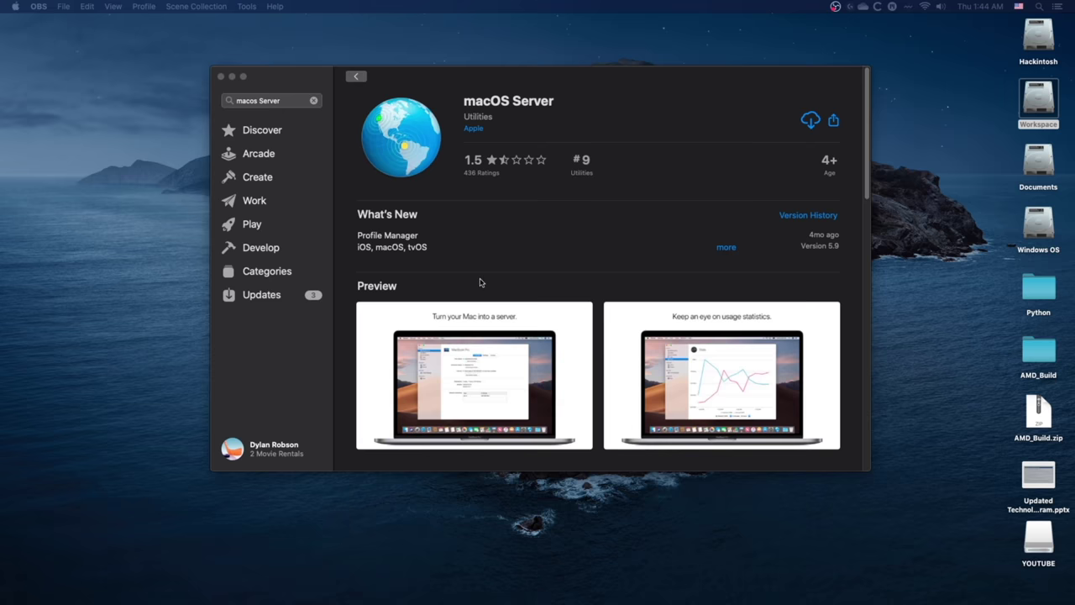
- Scroll down the macOS Server App Store page to read more of its description
scroll(481, 282, "down", 3)
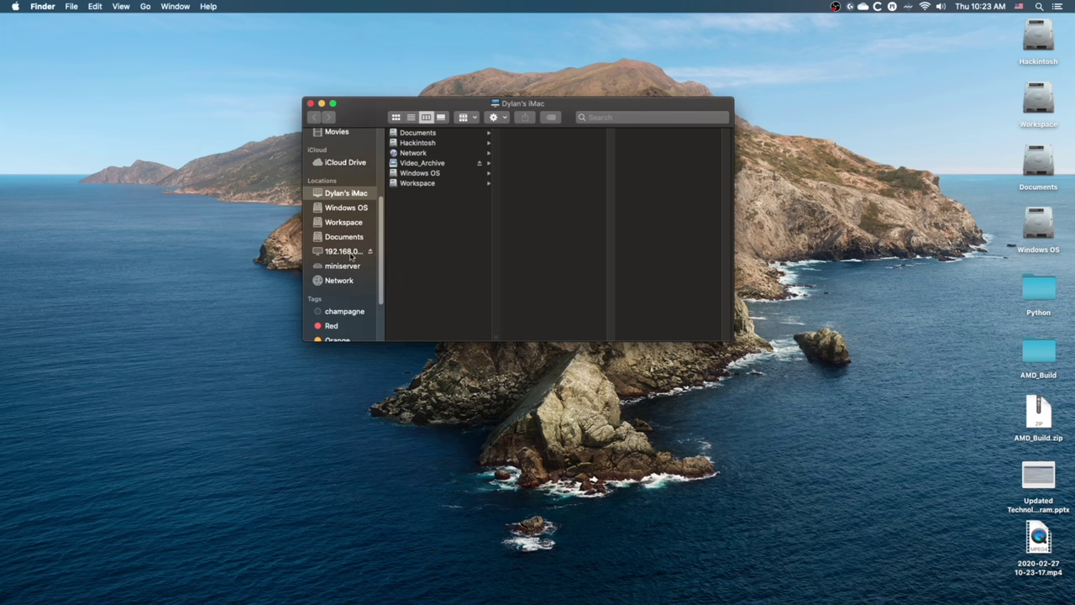
- View the shared folders on the 192.168.0.163 server in Finder
left_click(344, 251)
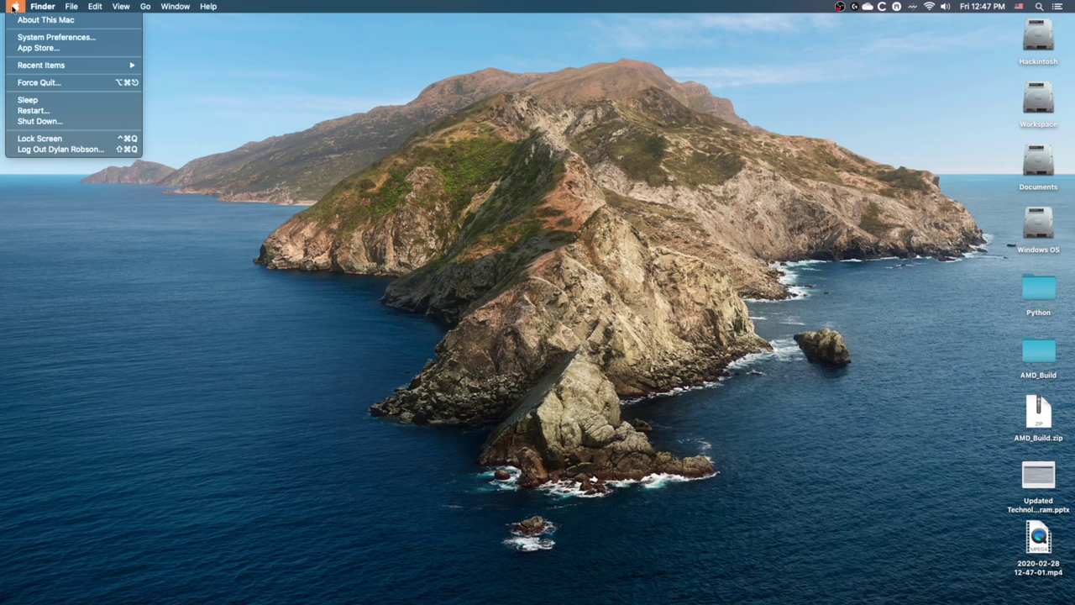
left_click(28, 21)
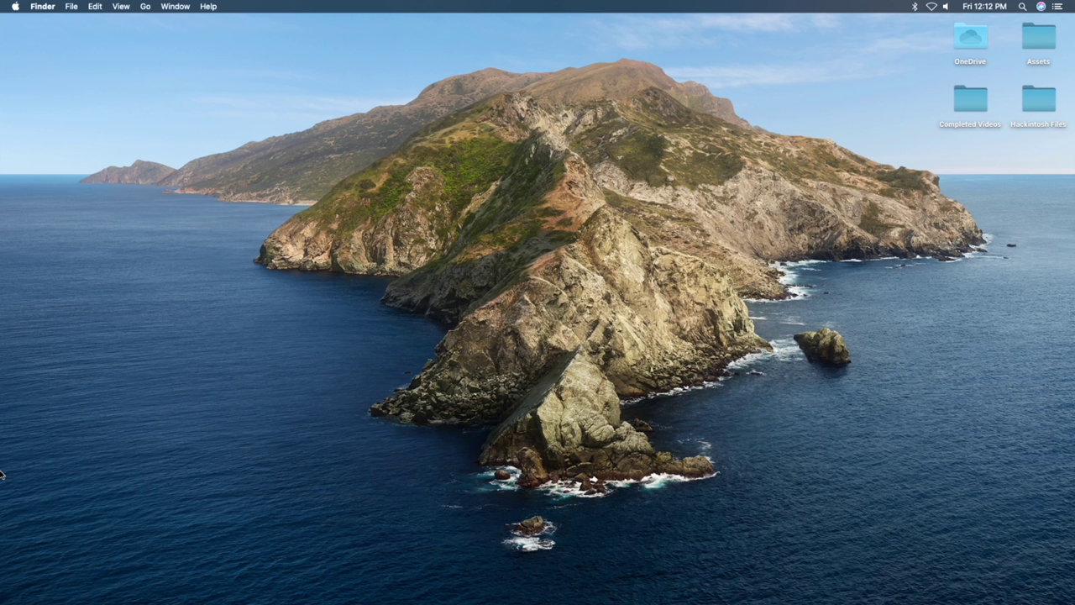
- Check the Ethernet connection's 192.168.0.163 address in System Preferences' Network pane
left_click(15, 8)
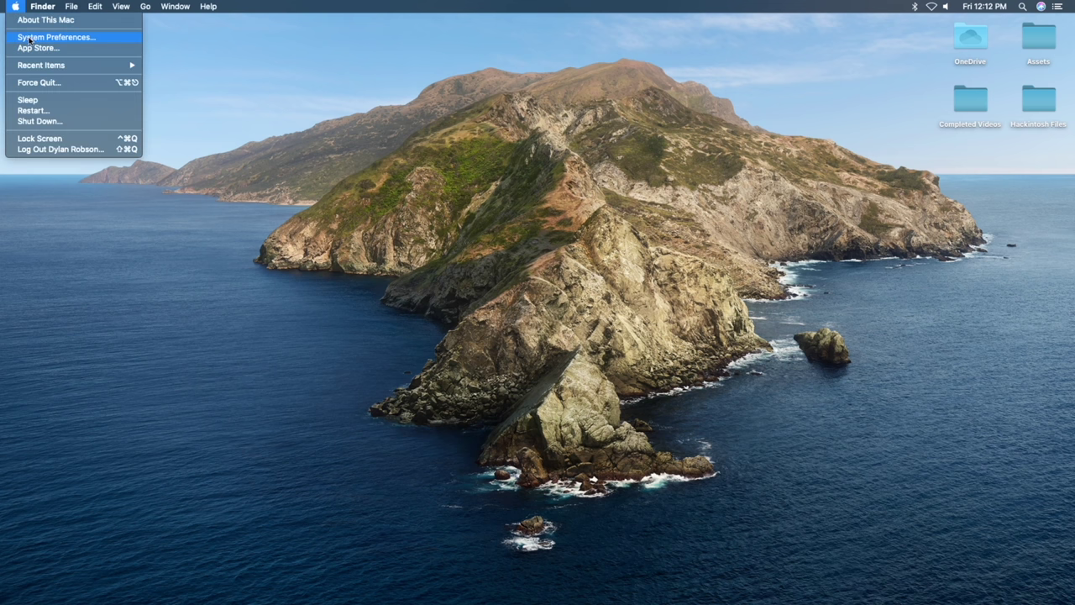
left_click(29, 38)
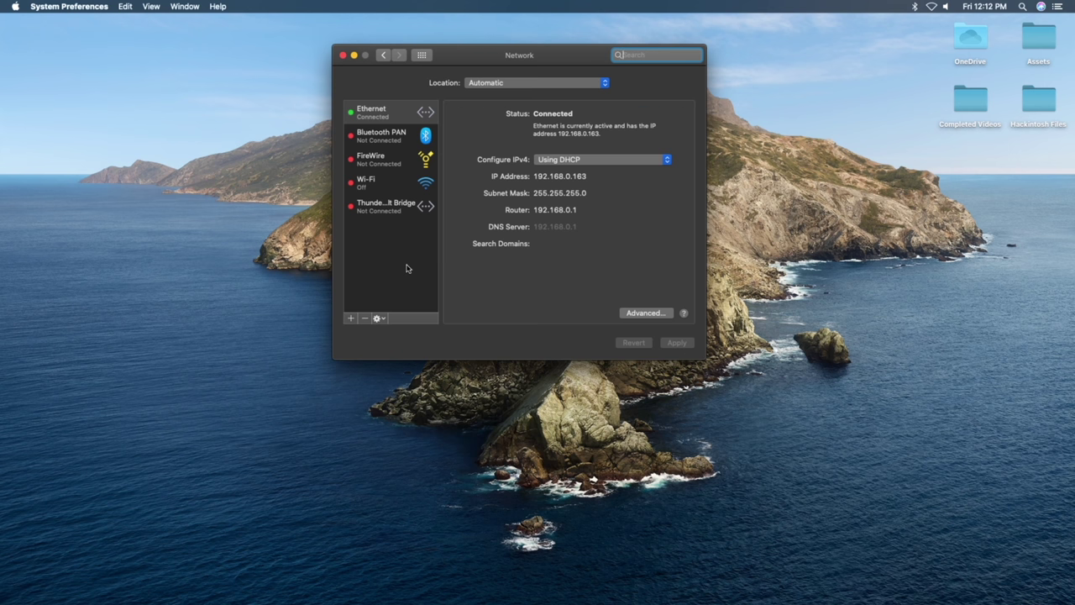
left_click(391, 113)
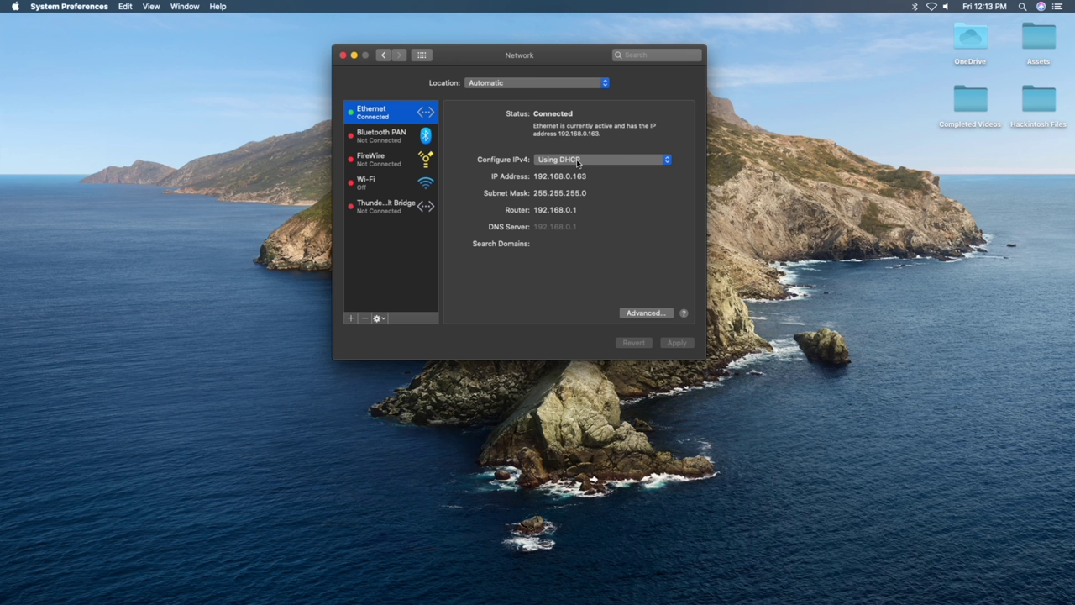
- Switch Ethernet's Configure IPv4 setting to Using DHCP with manual address
left_click(576, 163)
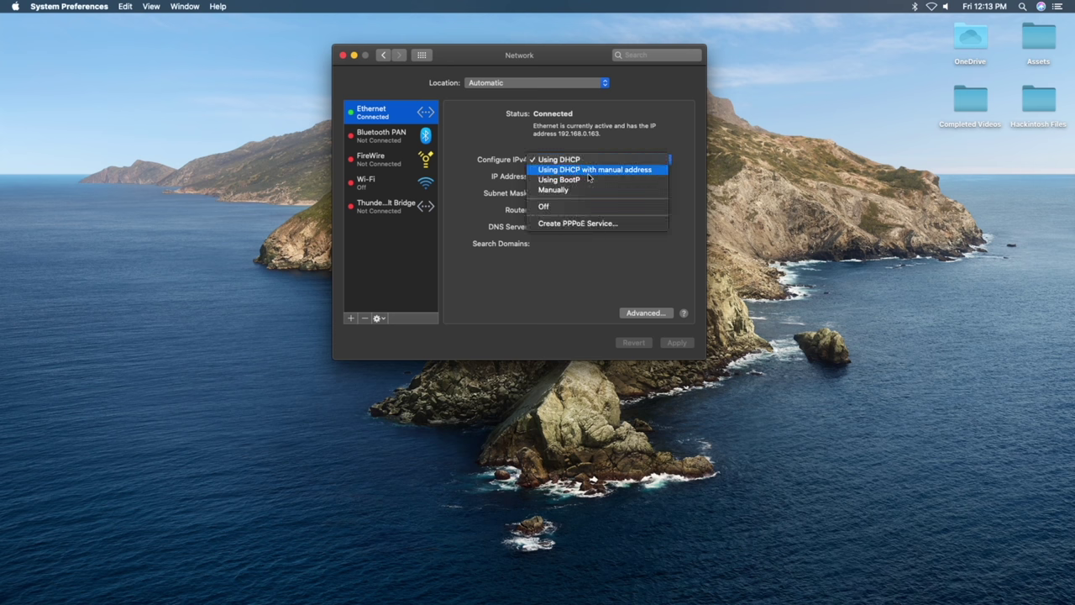
left_click(634, 171)
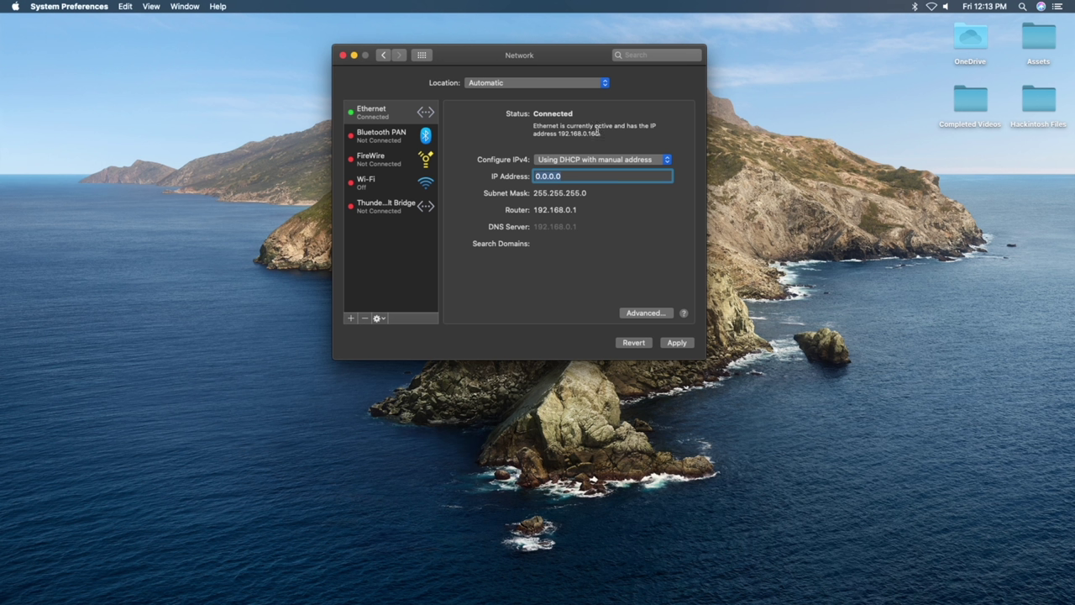
key("Return")
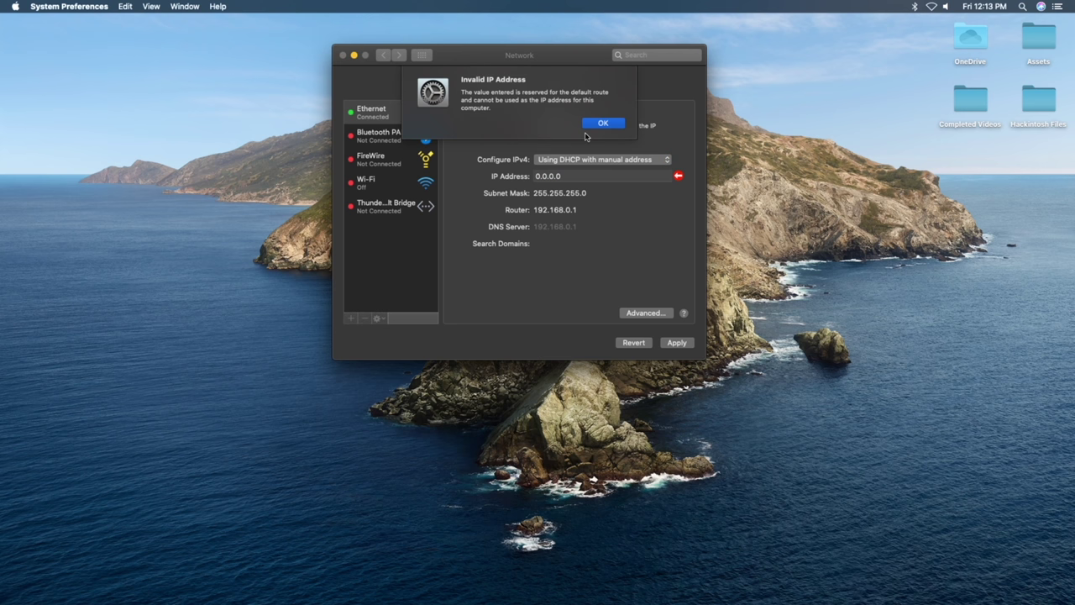
left_click(600, 128)
- Set the manual IP address to 192.168.0.193 and apply it
left_click(576, 175)
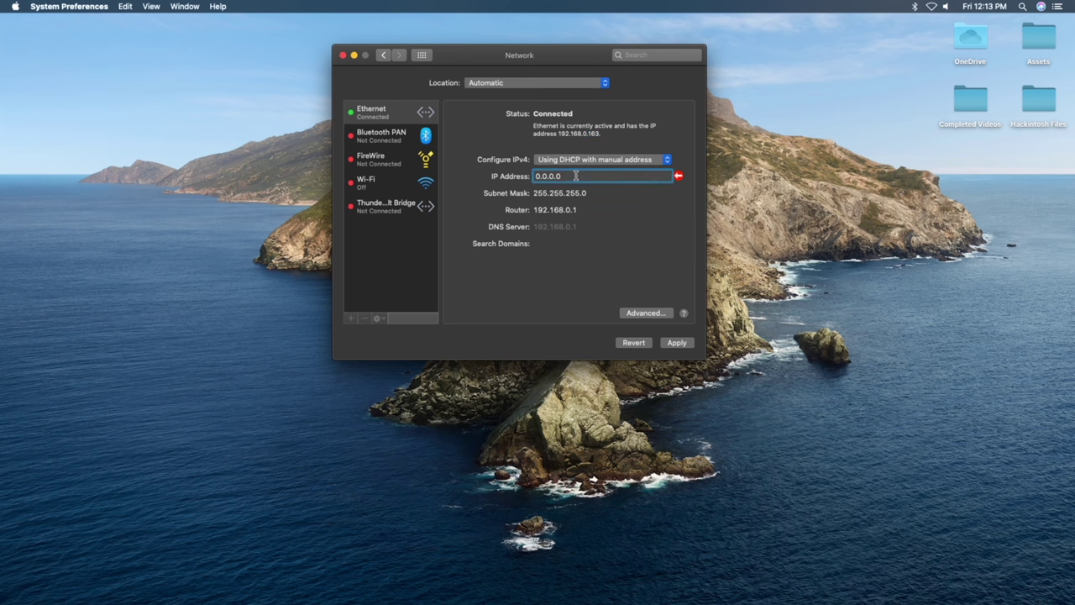
key("BackSpace")
key("BackSpace")
key("BackSpace")
key("BackSpace")
key("BackSpace")
key("BackSpace")
key("BackSpace")
type("192")
key("BackSpace")
key("BackSpace")
key("BackSpace")
type("9")
key("BackSpace")
type("192.168.0.193")
key("Return")
left_click(677, 343)
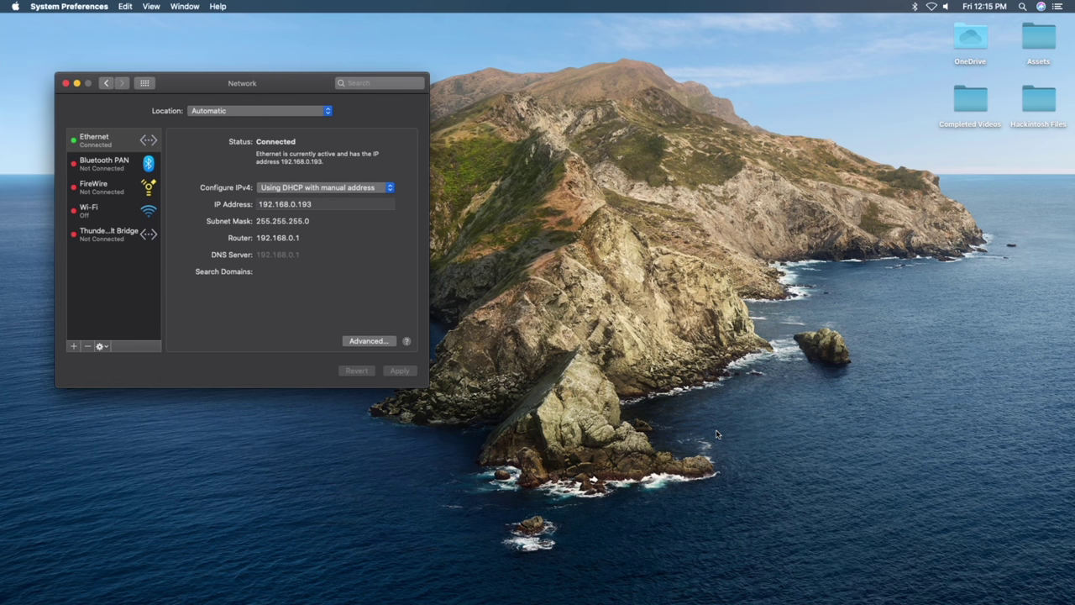
- Run ping 192.168.0.255 in Terminal against the network broadcast address
mouse_move(646, 598)
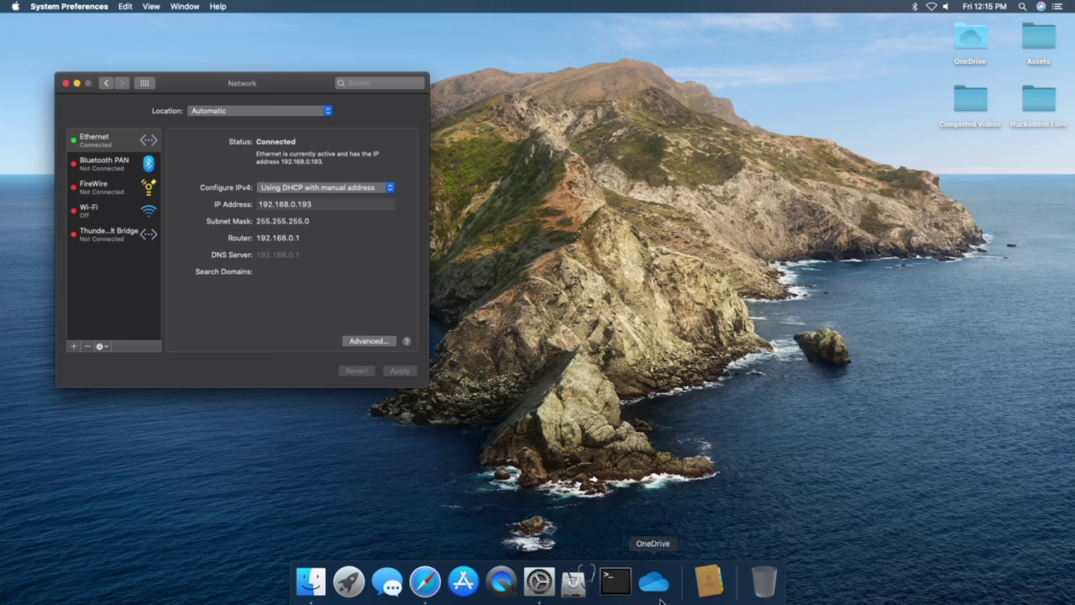
left_click(620, 581)
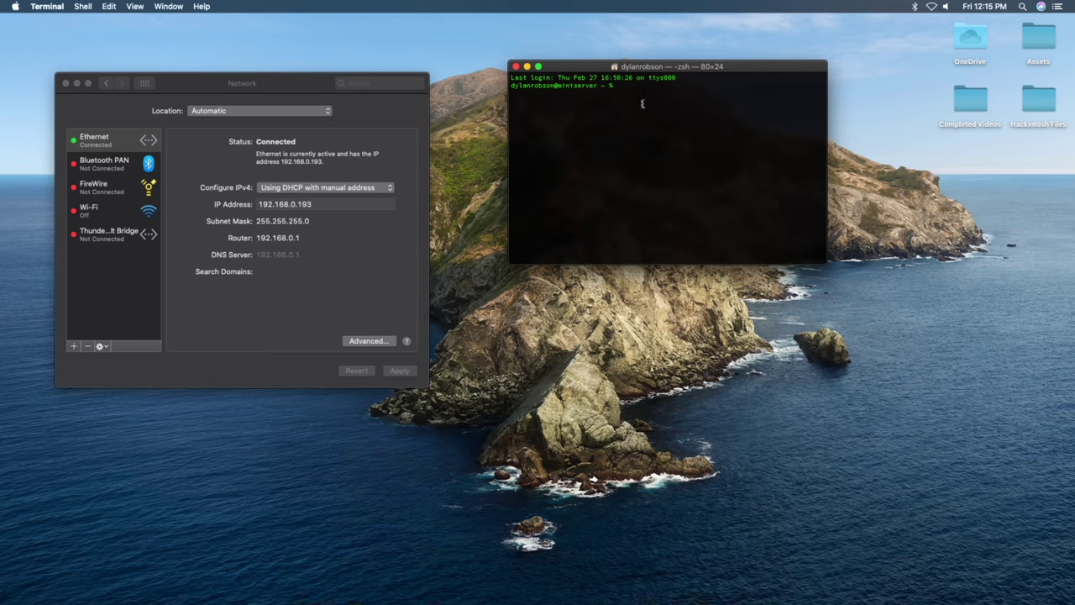
type("ping 192.168.0.255")
key("Return")
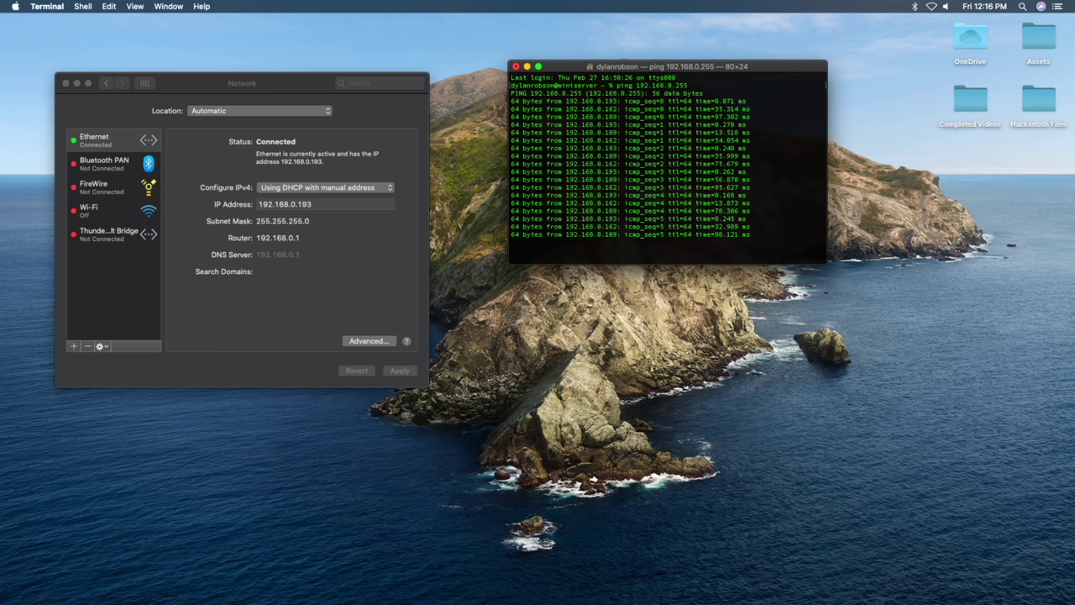
- Stop the ping with Control-C and review which hosts replied
key("ctrl+c")
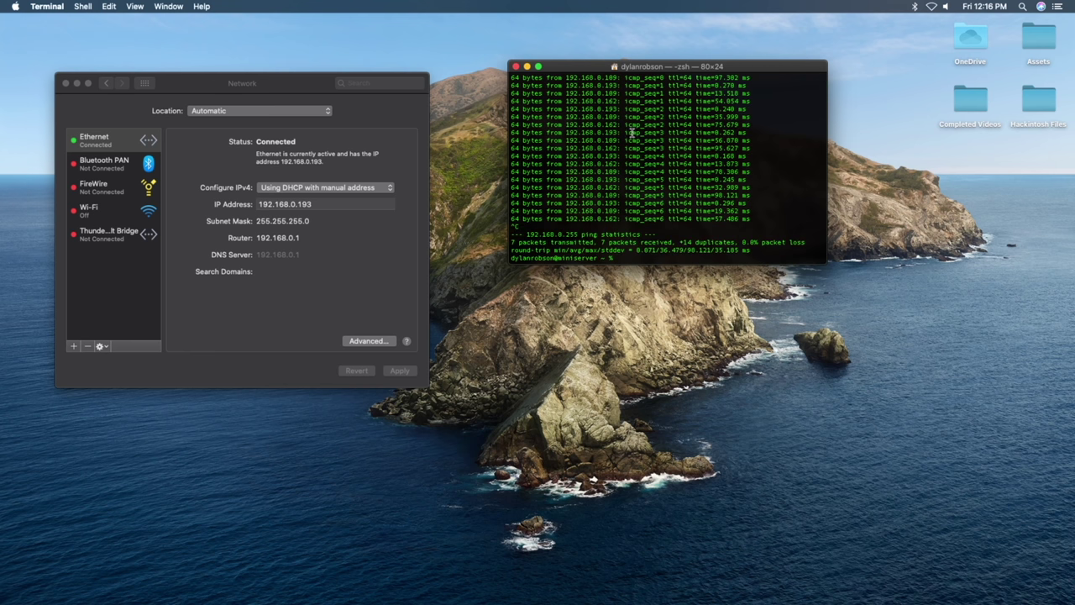
scroll(632, 133, "up", 3)
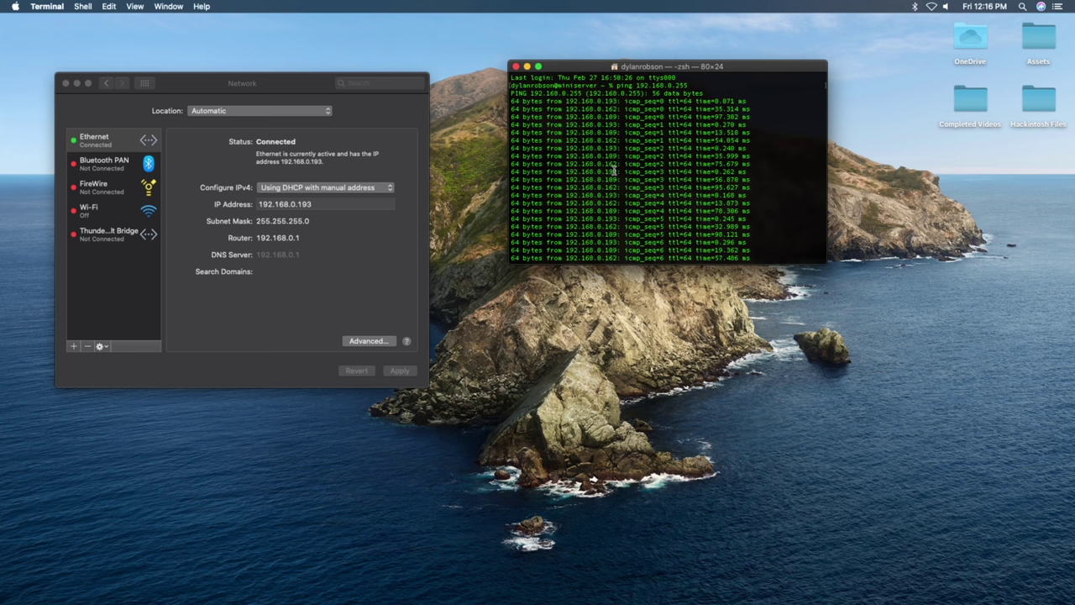
key("ctrl+c")
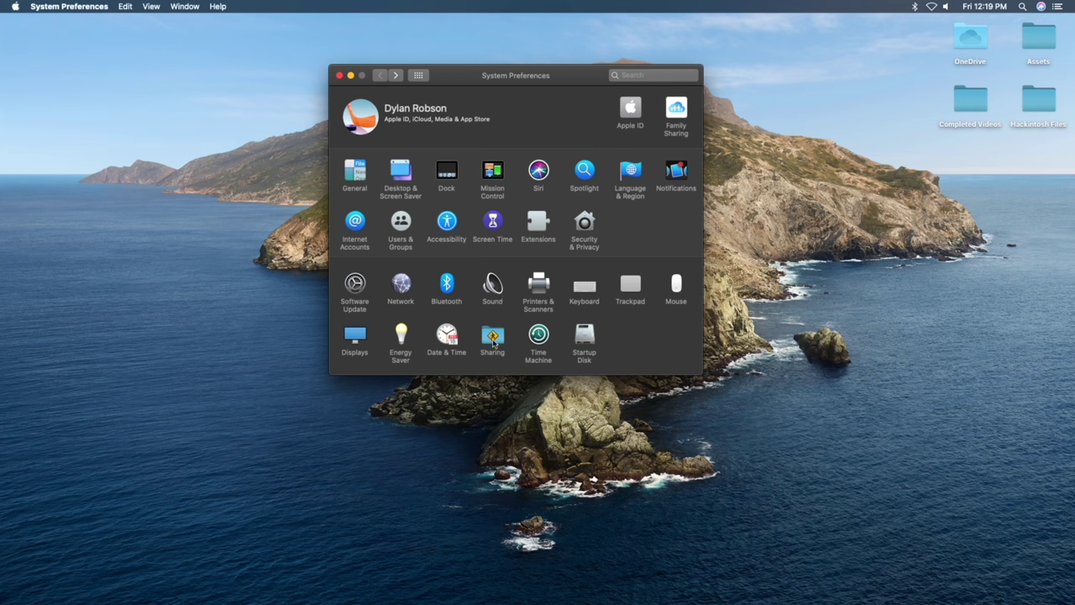
- View the File Sharing options in Sharing, with SMB and AFP both enabled
left_click(493, 339)
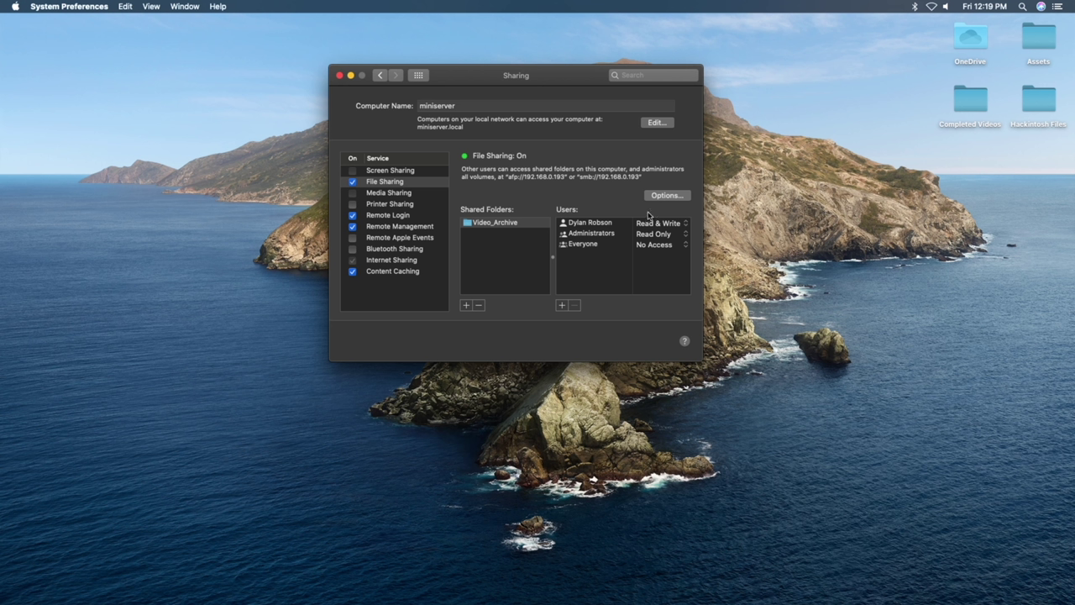
left_click(672, 196)
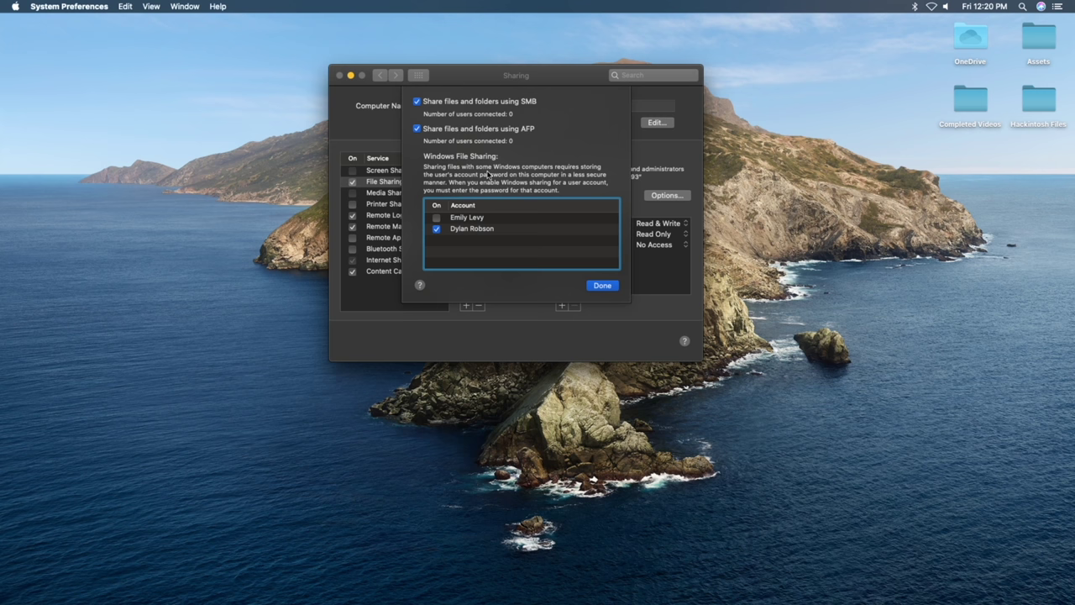
- Create a new Desktop folder named 'test' and add it to File Sharing's shared folders
left_click(610, 287)
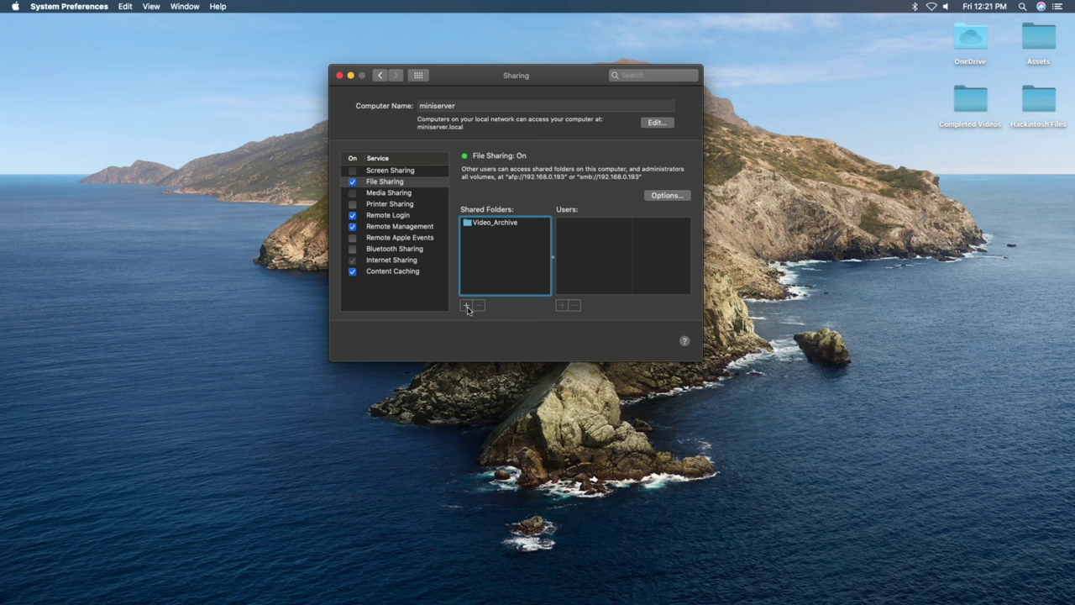
left_click(466, 305)
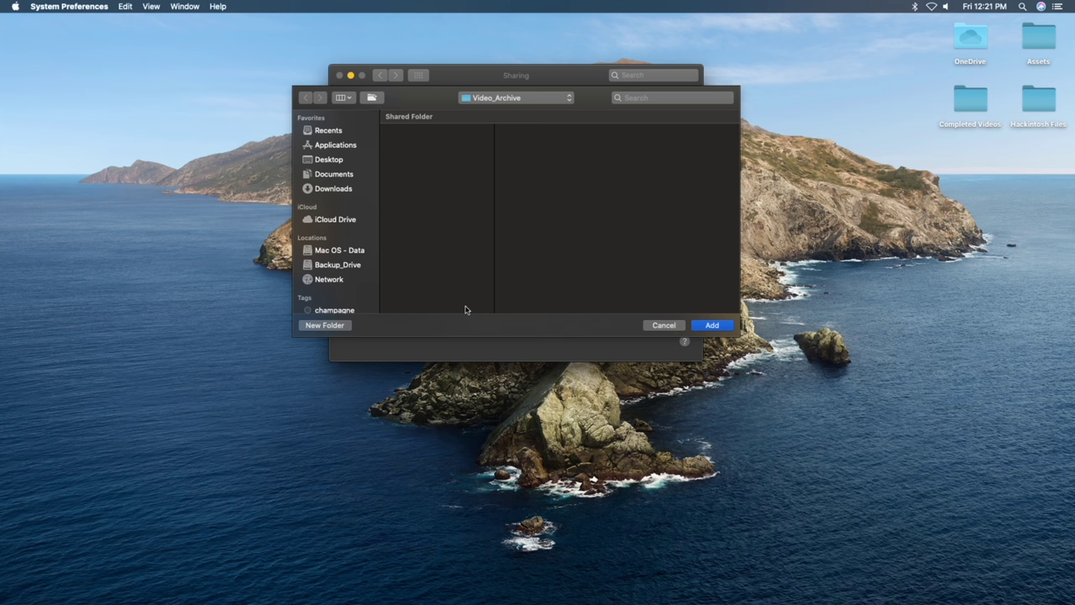
left_click(326, 160)
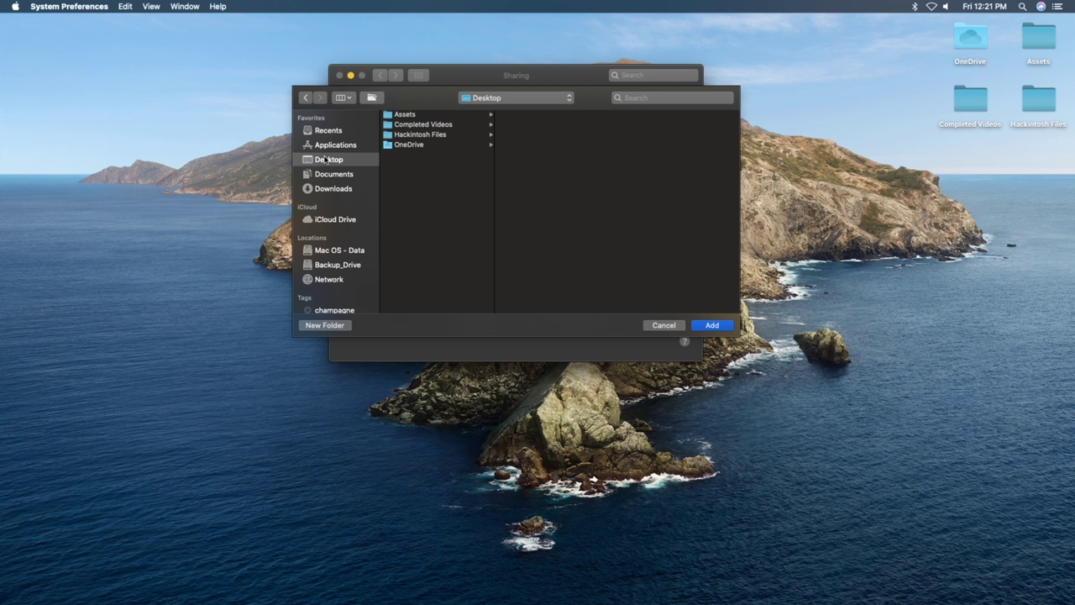
left_click(324, 325)
key("BackSpace")
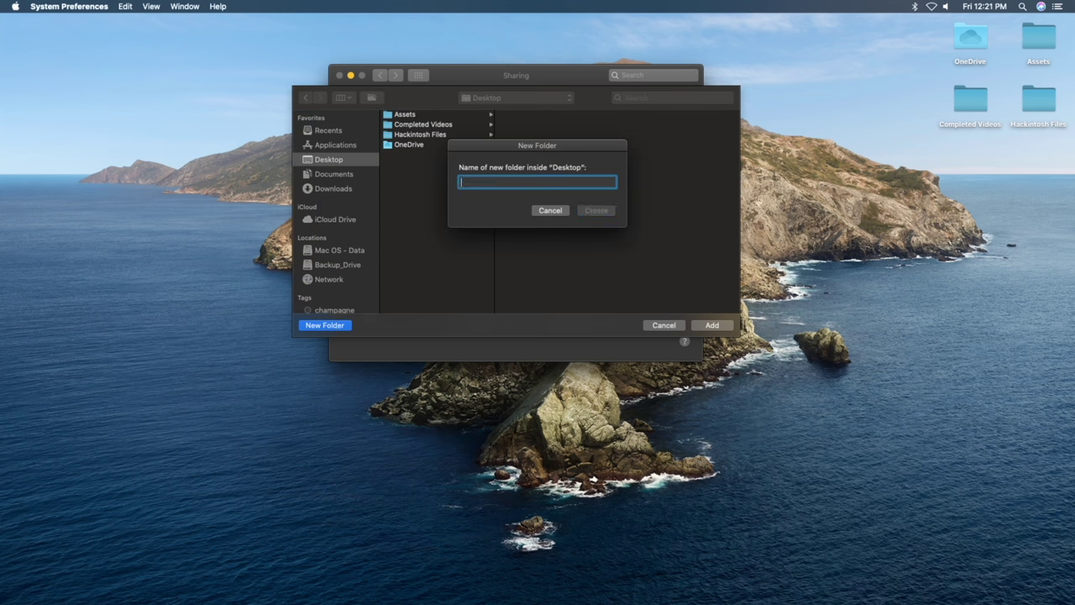
type("test")
key("Return")
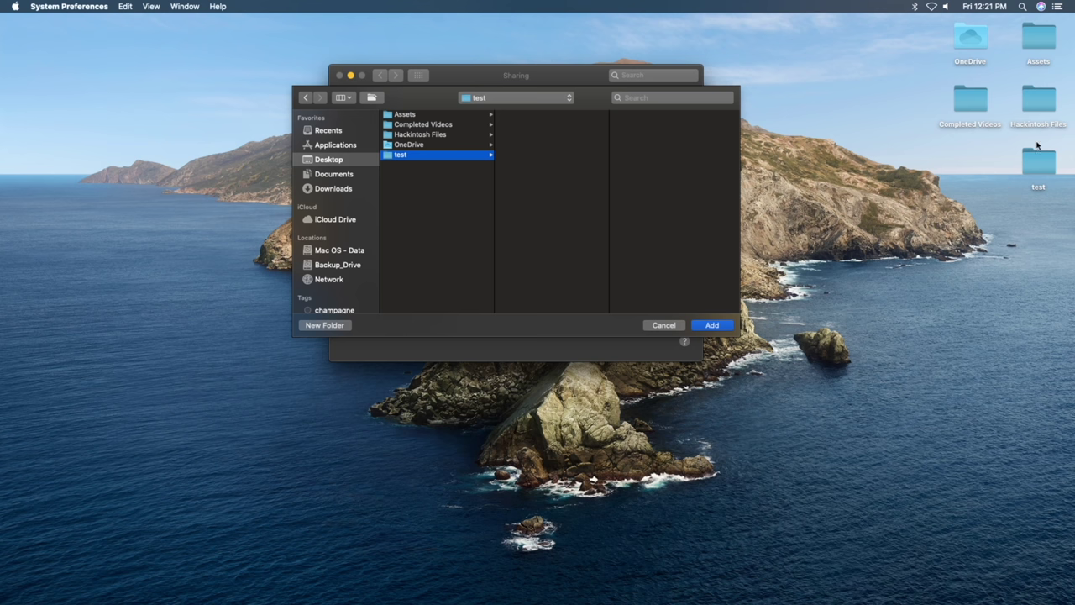
left_click(714, 325)
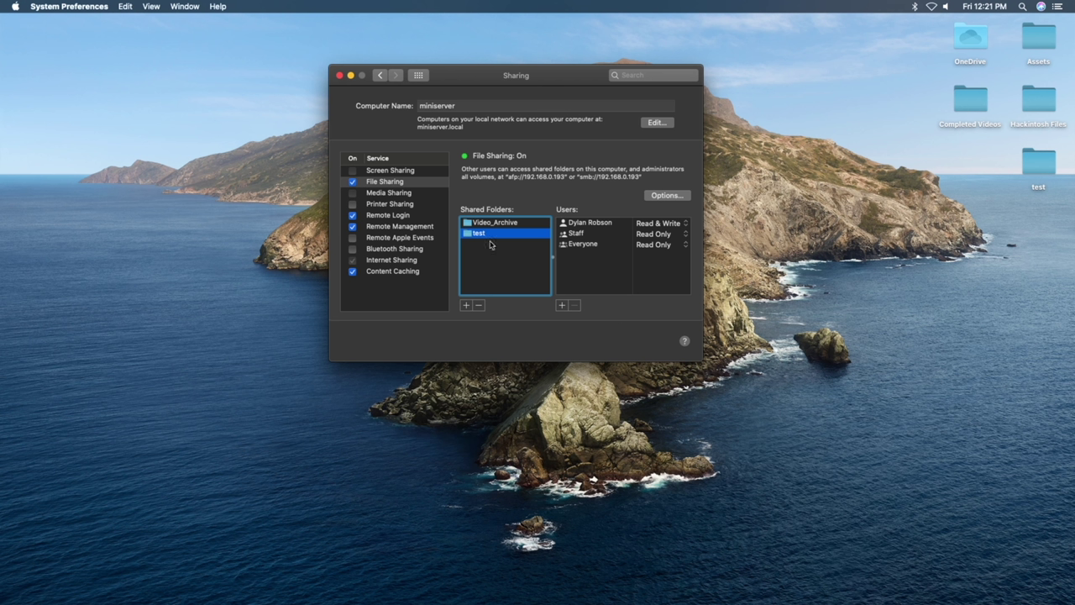
- In the test share's Advanced Options, disable guest users and enable Time Machine backup destination
right_click(493, 239)
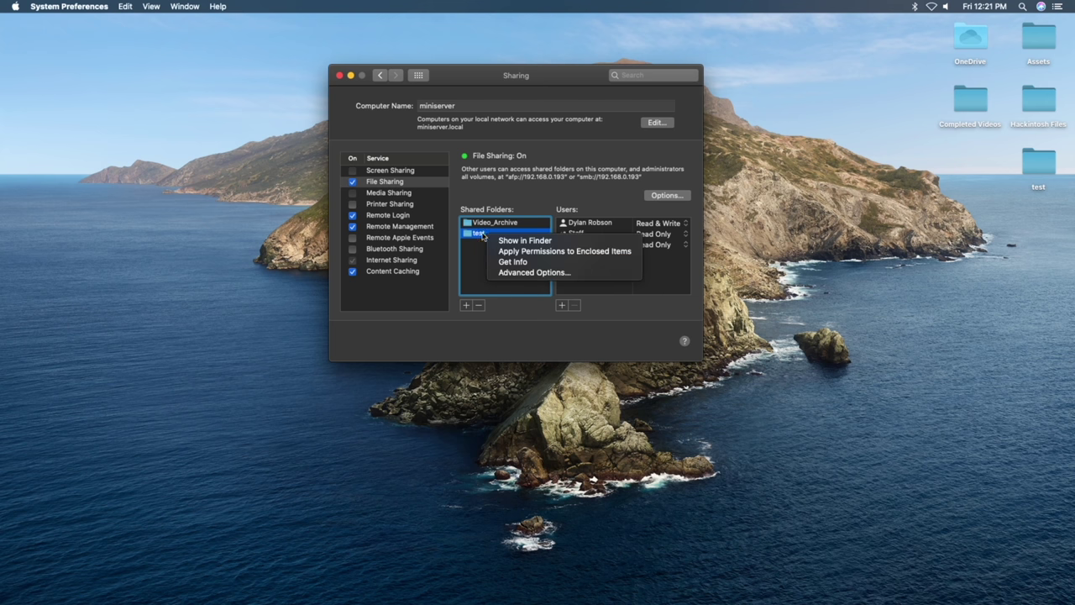
left_click(533, 273)
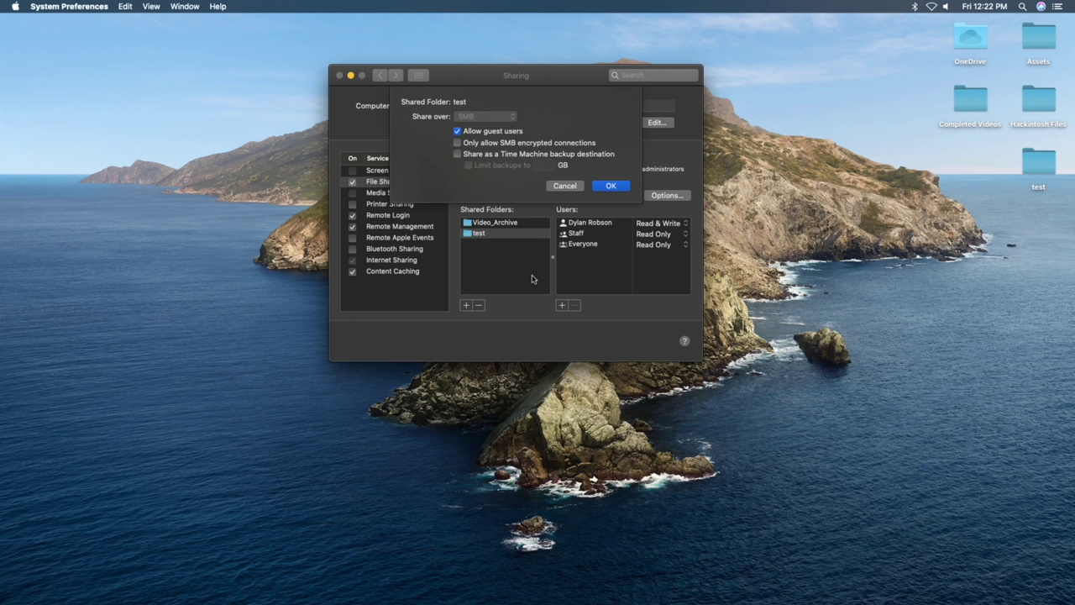
left_click(459, 132)
left_click(457, 155)
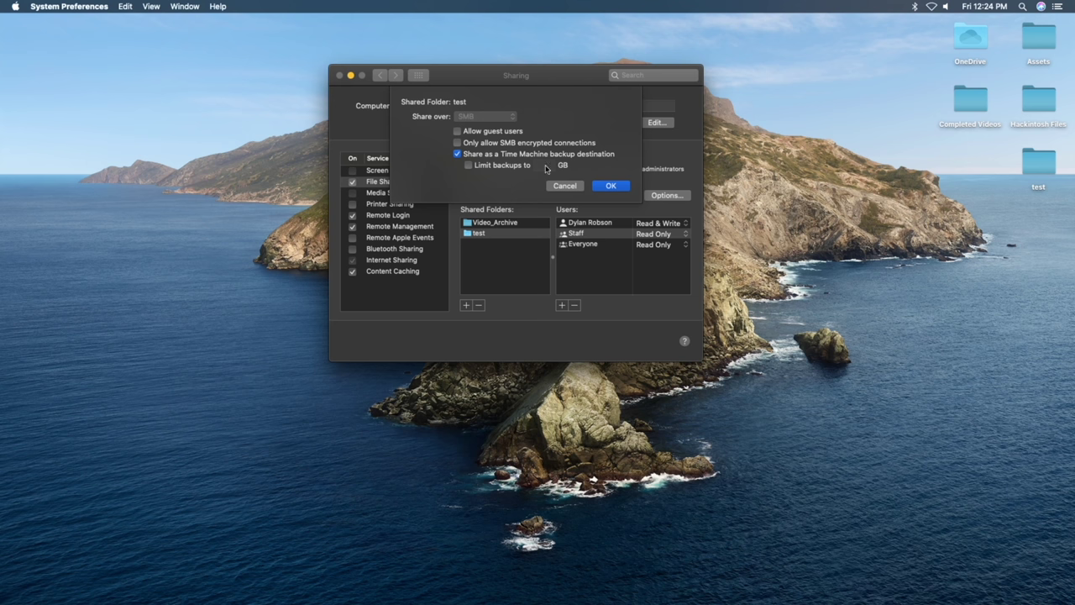
- Confirm the advanced options and remove the Staff group from the test share's users
left_click(617, 187)
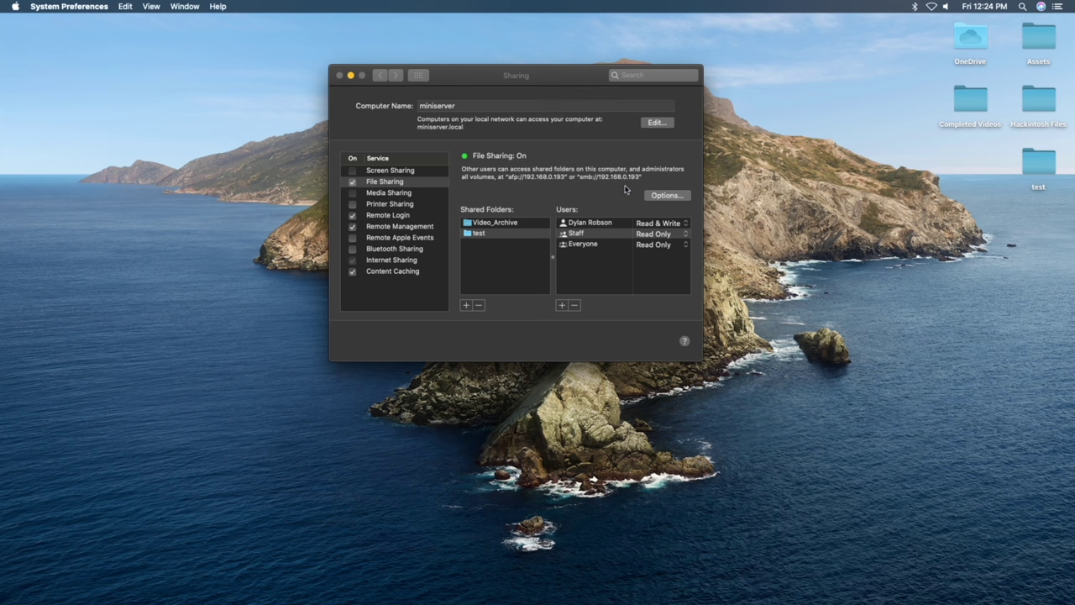
left_click(621, 278)
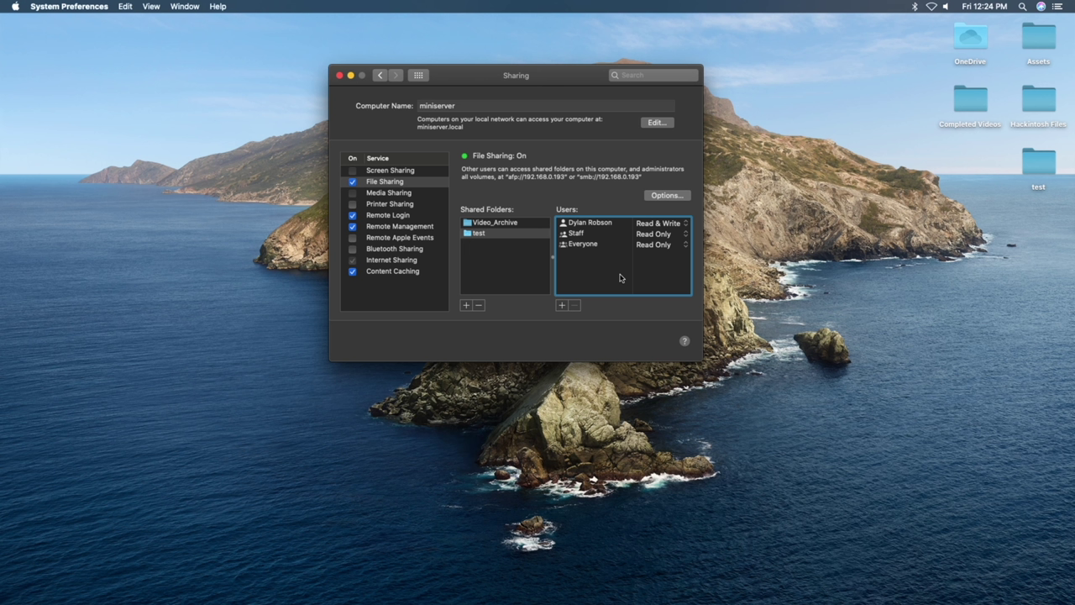
left_click(582, 235)
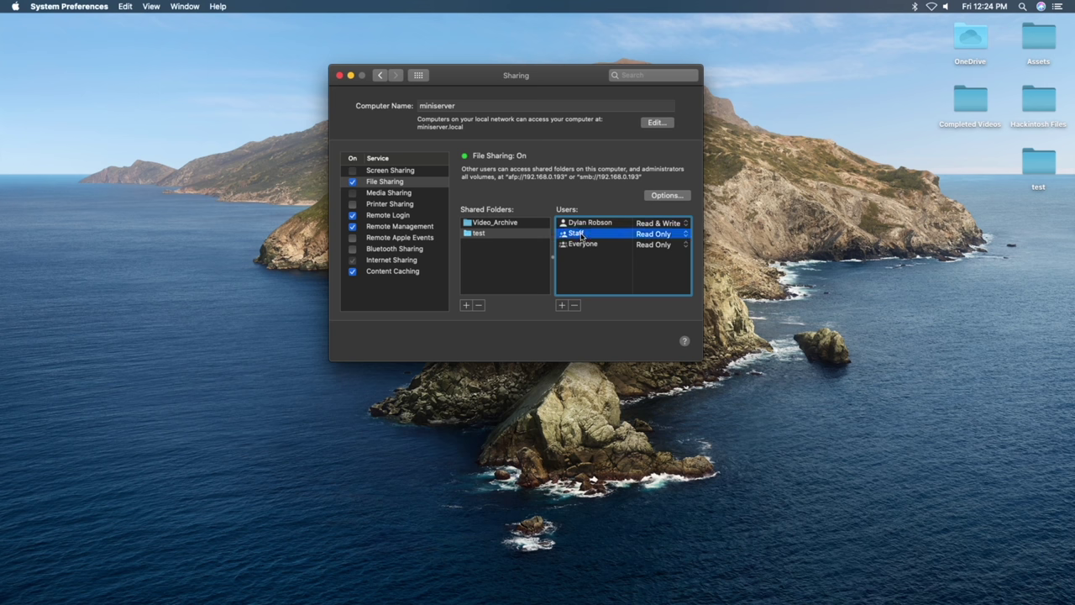
left_click(574, 305)
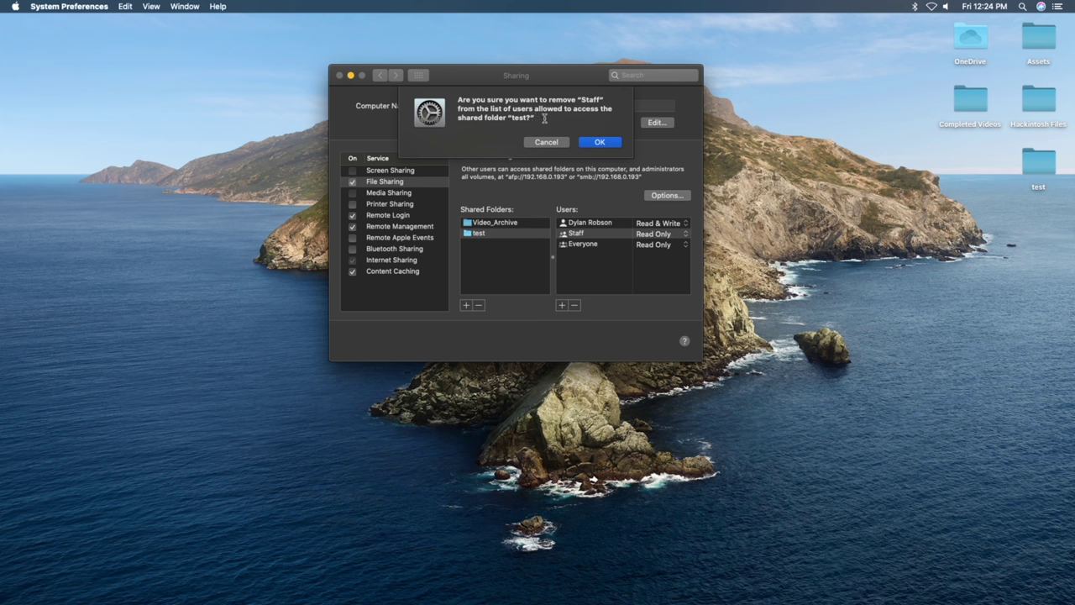
left_click(600, 141)
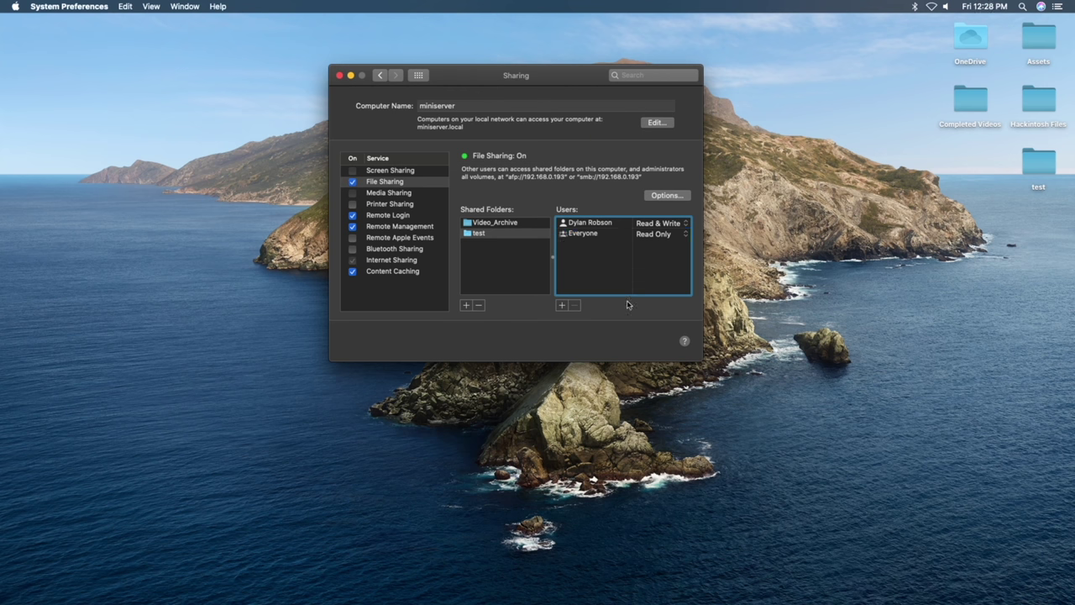
left_click(562, 306)
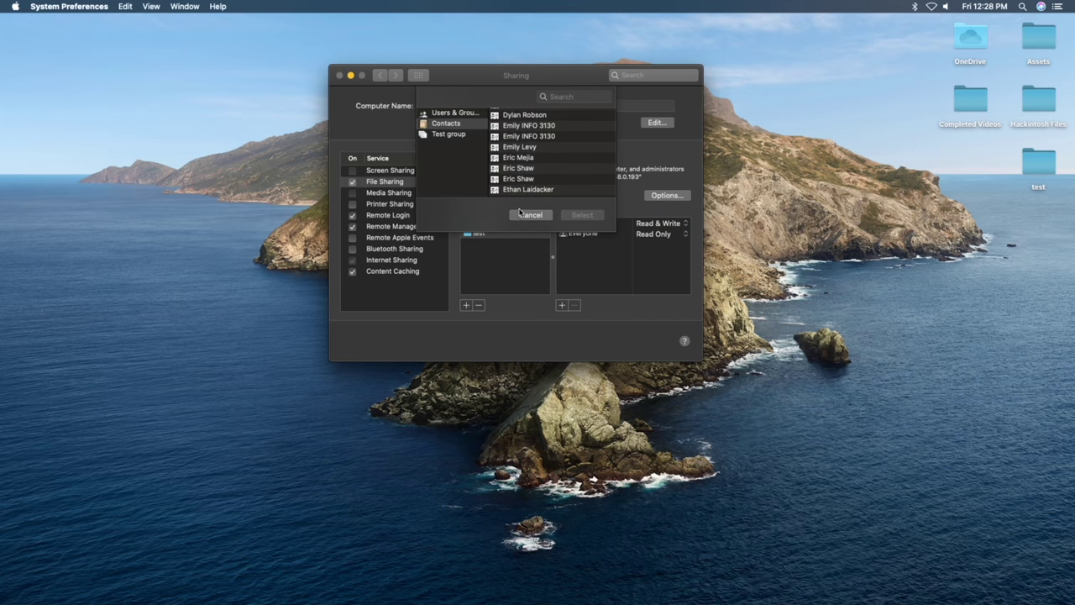
- Add a contact as a sharing user with a new password, authenticate, and grant Read & Write
left_click(531, 169)
left_click(590, 216)
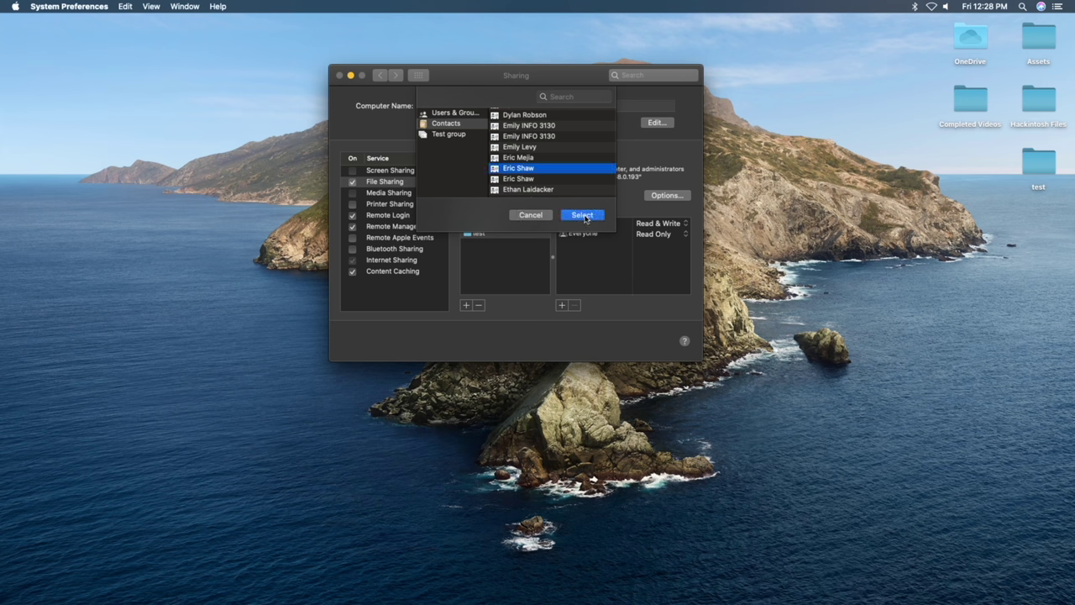
type("••••")
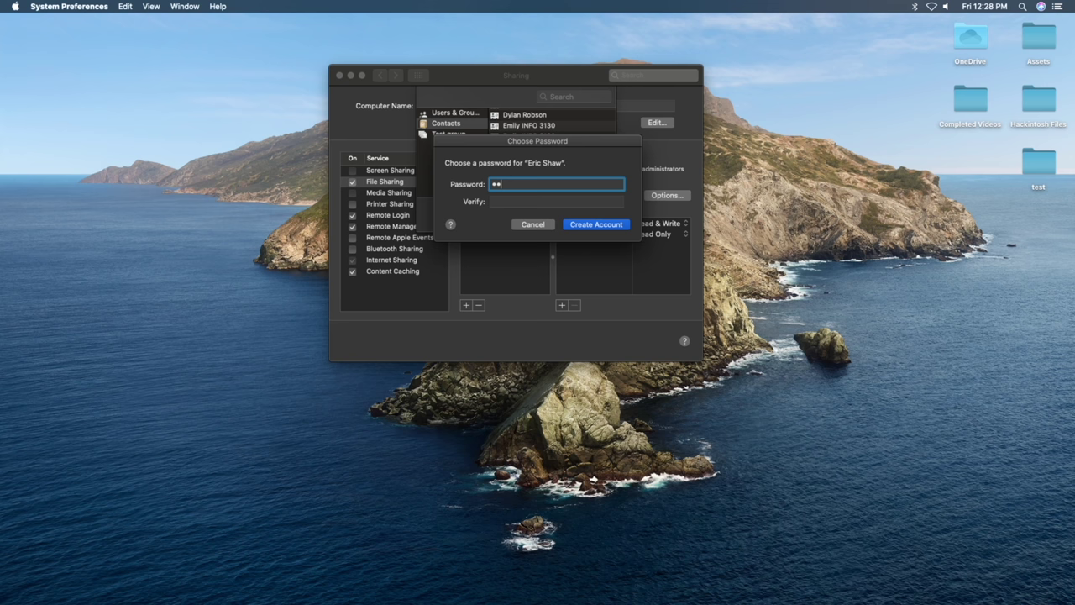
key("Tab")
type("••••")
key("Return")
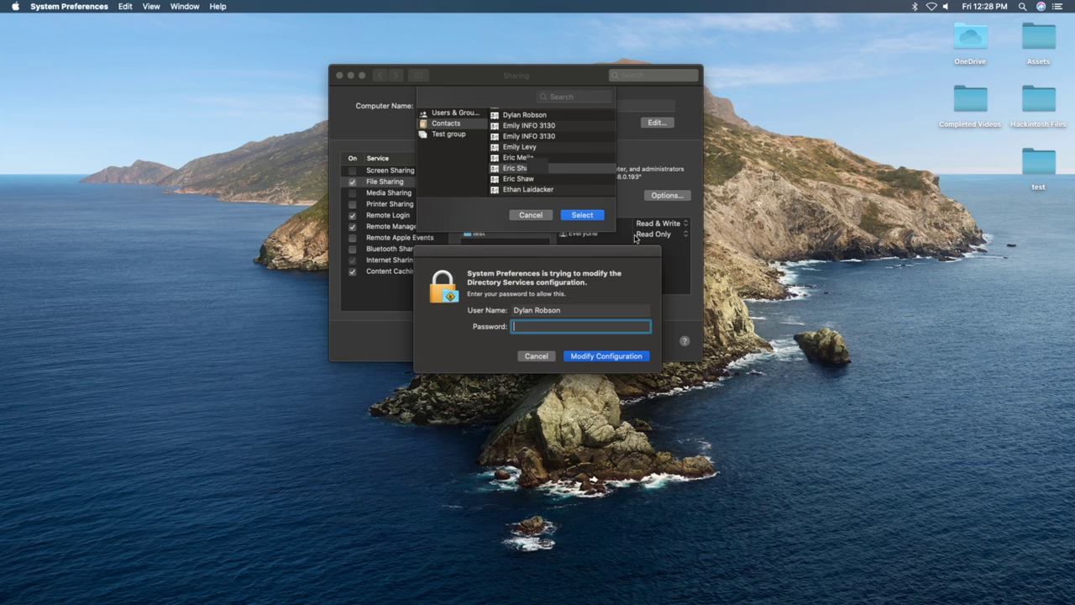
type("••••••••••••••••")
key("Return")
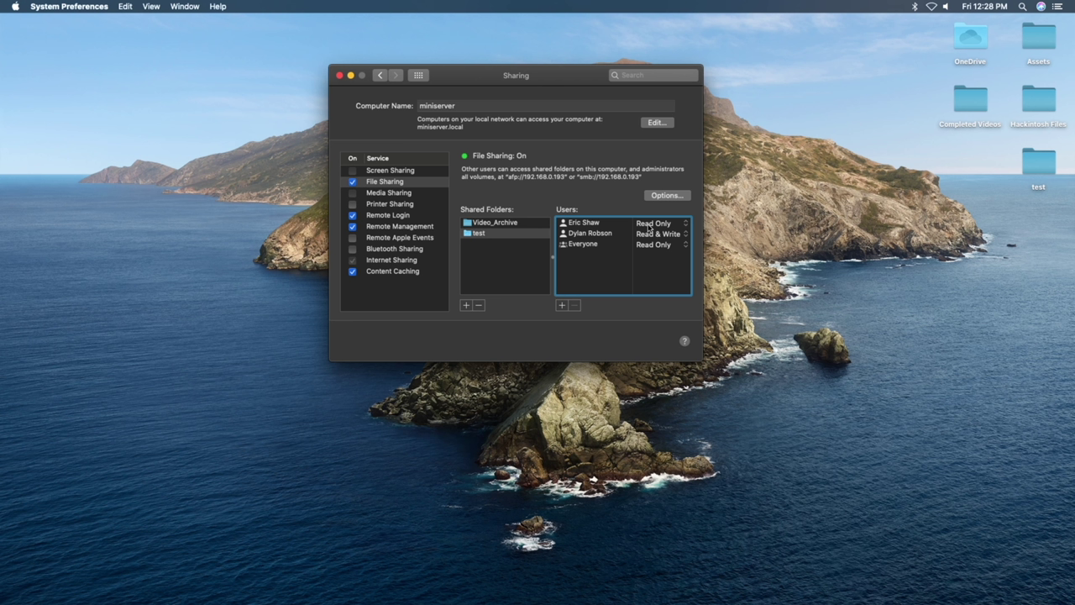
left_click(649, 225)
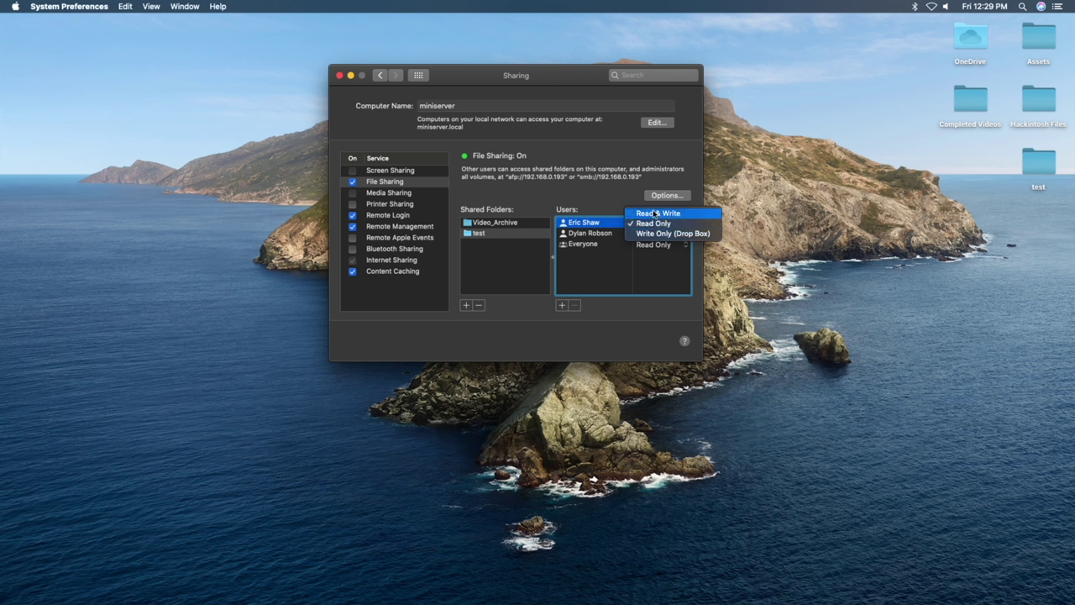
left_click(658, 214)
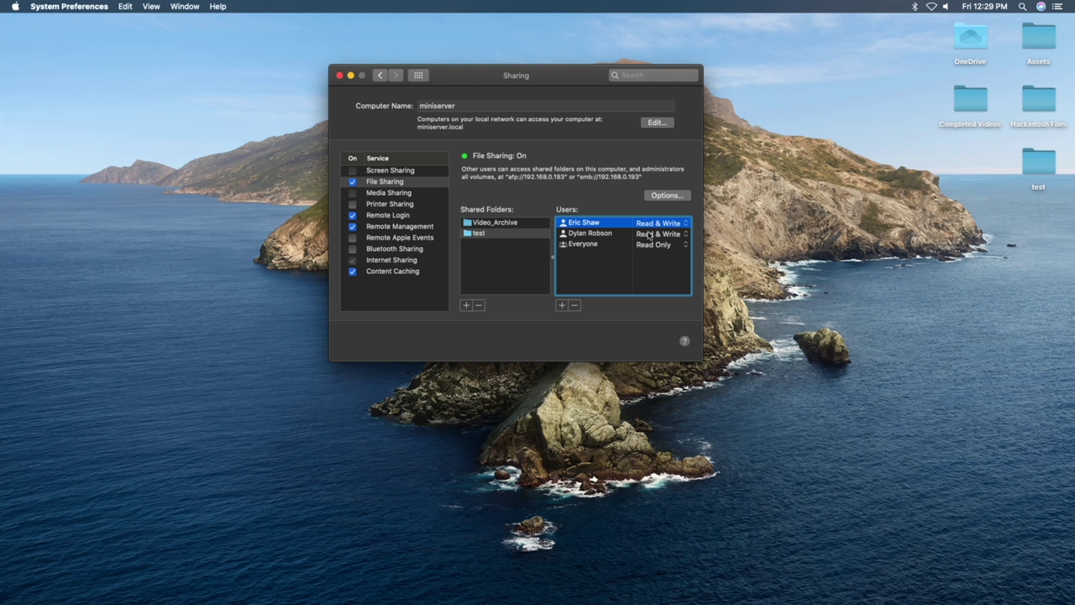
- Select Remote Management and show its computer settings, allowing VNC viewers to control with a password
left_click(395, 226)
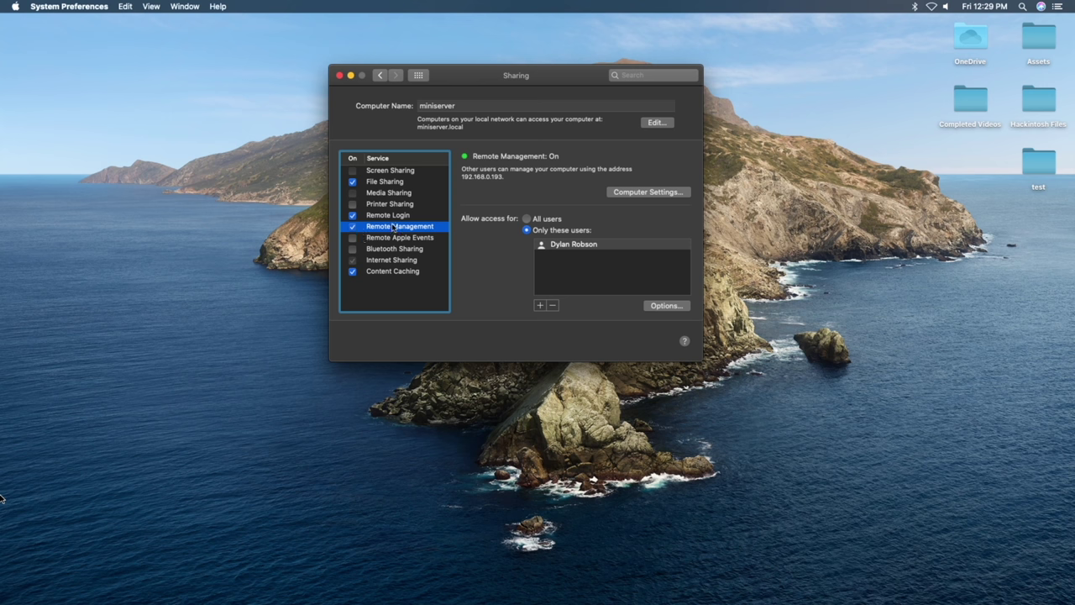
left_click(628, 194)
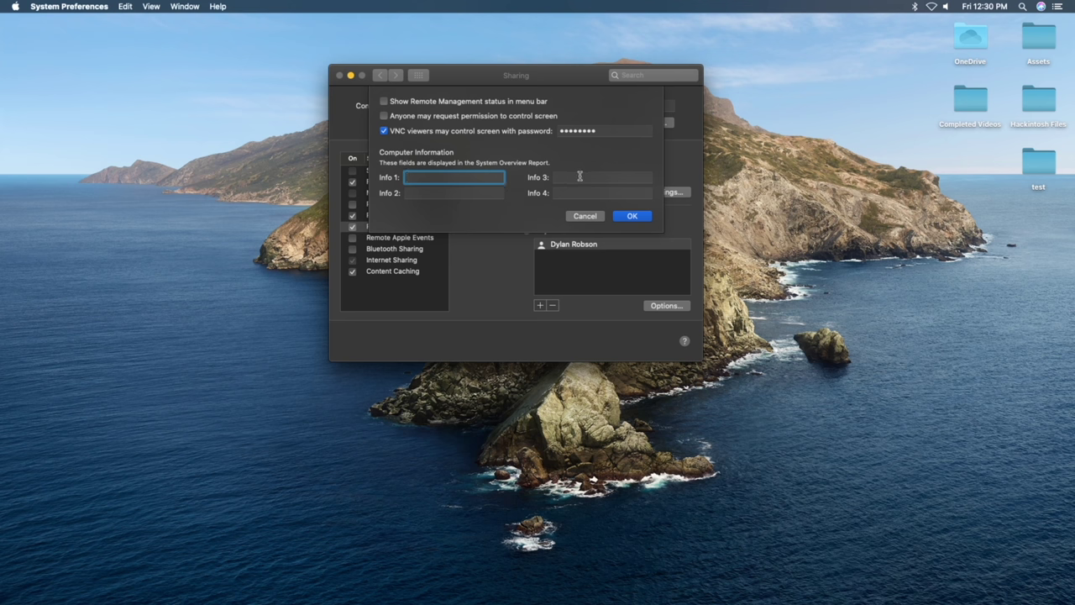
- Accept the computer settings and grant the administrator account all remote access privileges
left_click(631, 216)
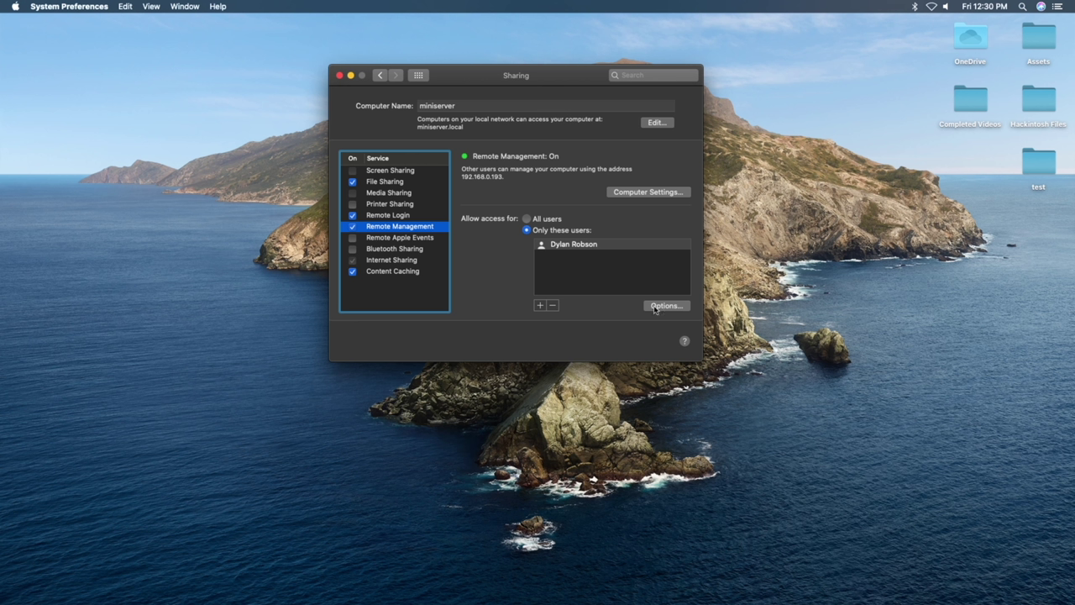
left_click(681, 307)
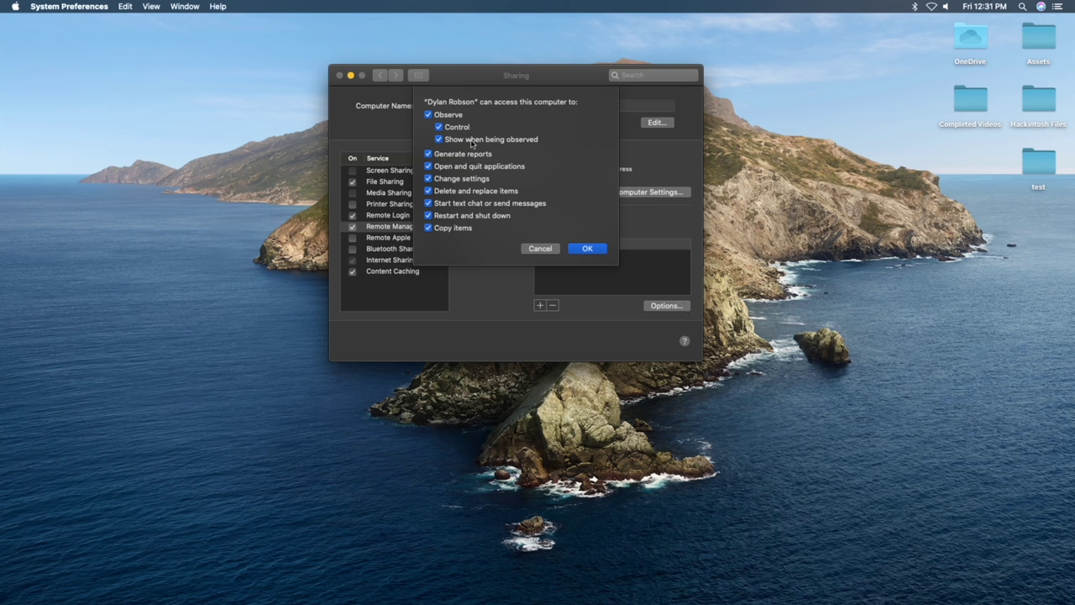
left_click(586, 248)
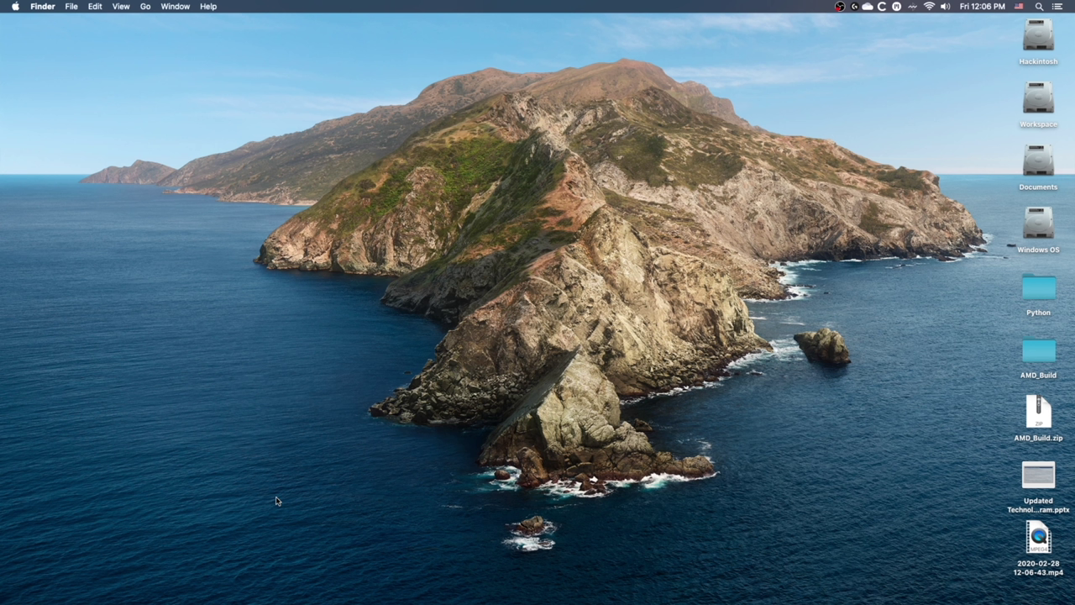
- Connect to smb://192.168.0.163 and mount the server's user home volume in Finder
left_click(146, 7)
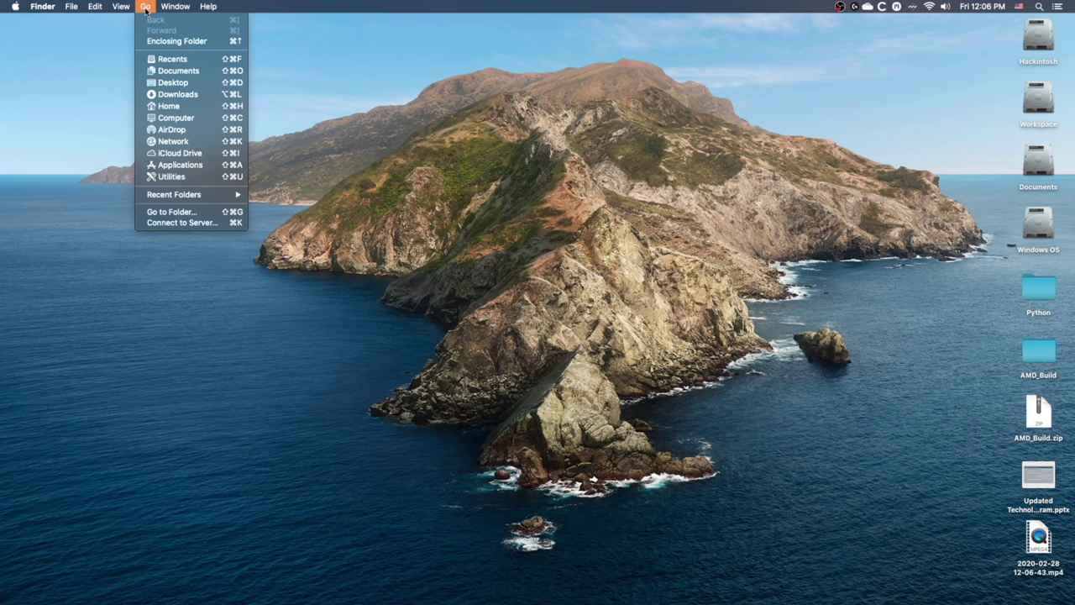
left_click(188, 223)
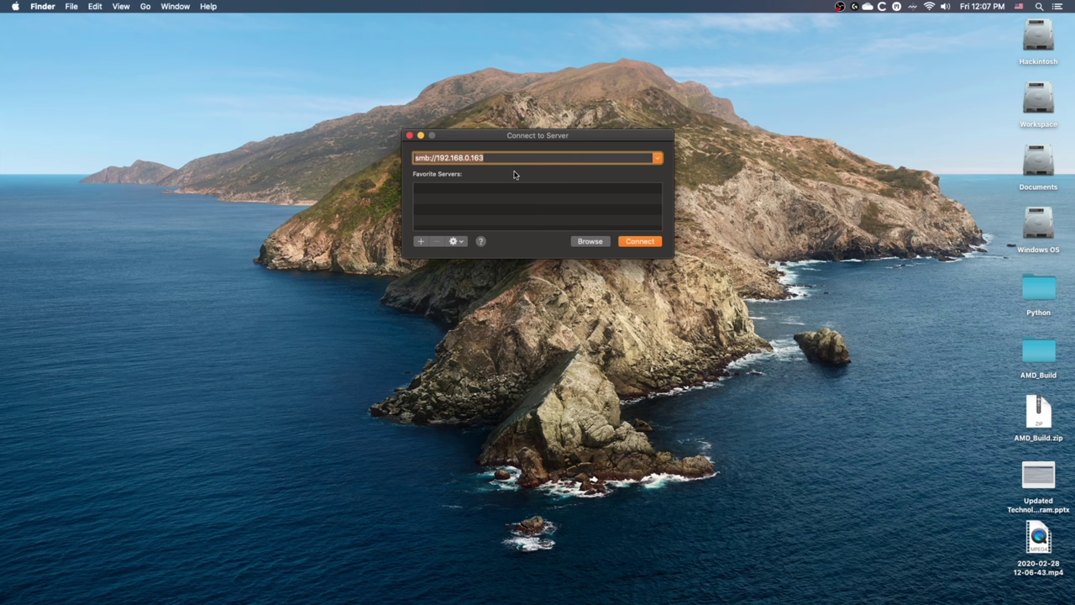
left_click(644, 243)
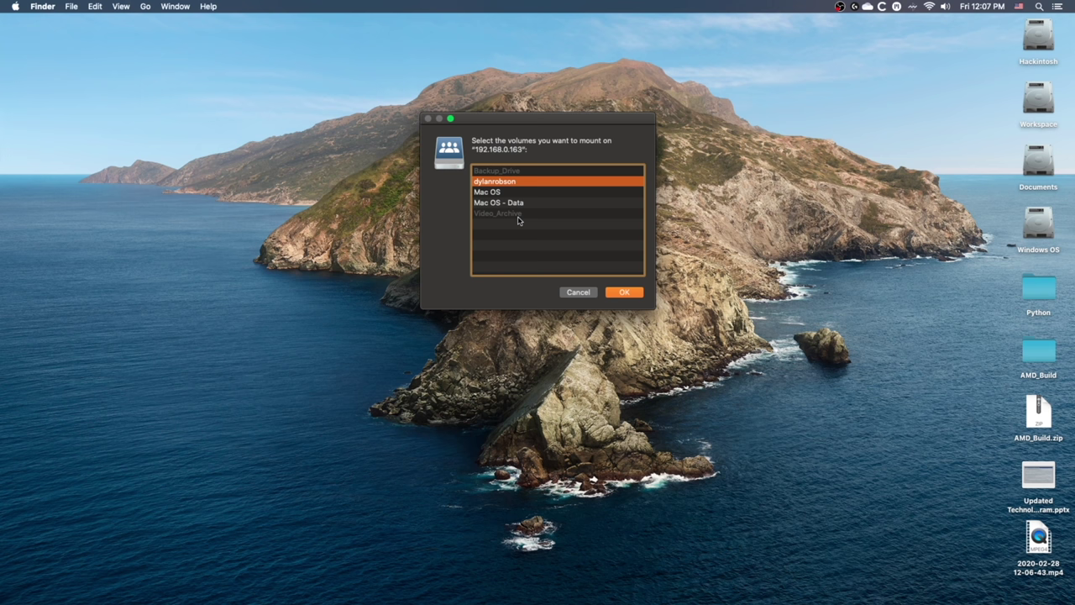
left_click(630, 294)
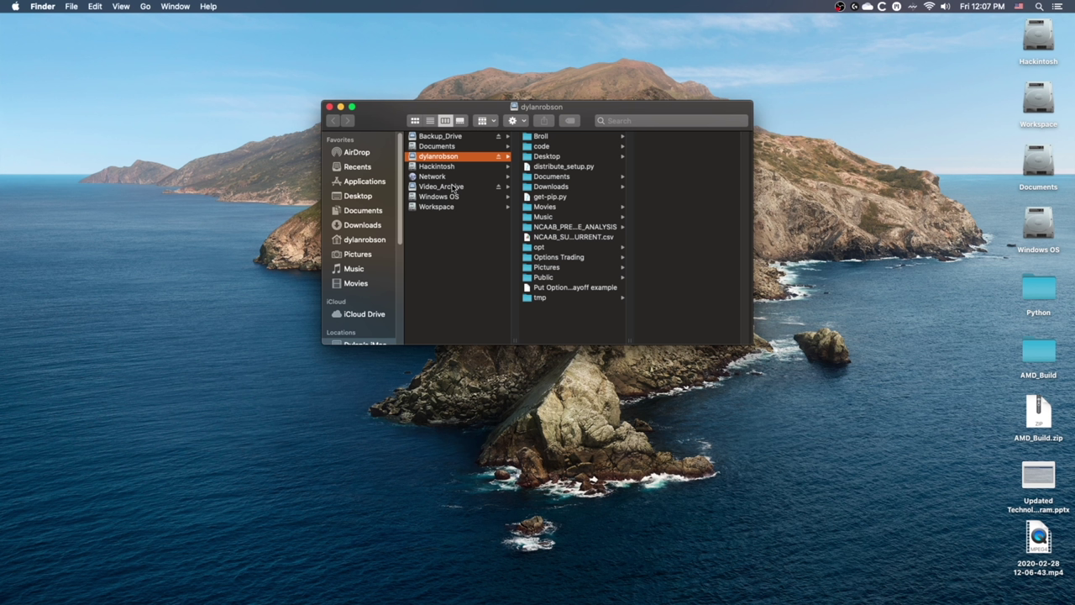